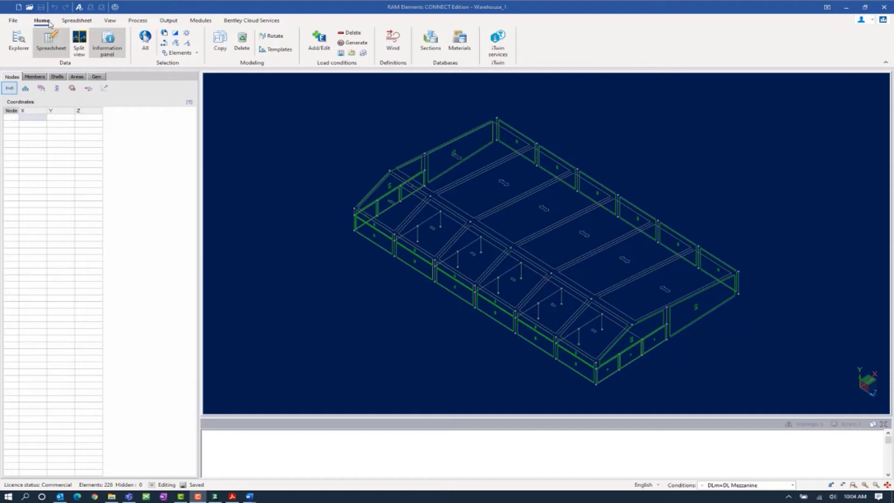
# Open the wind load definitions and set the building length to 168 ft and the width to 99 ft in the default definition
pyautogui.click(392, 45)
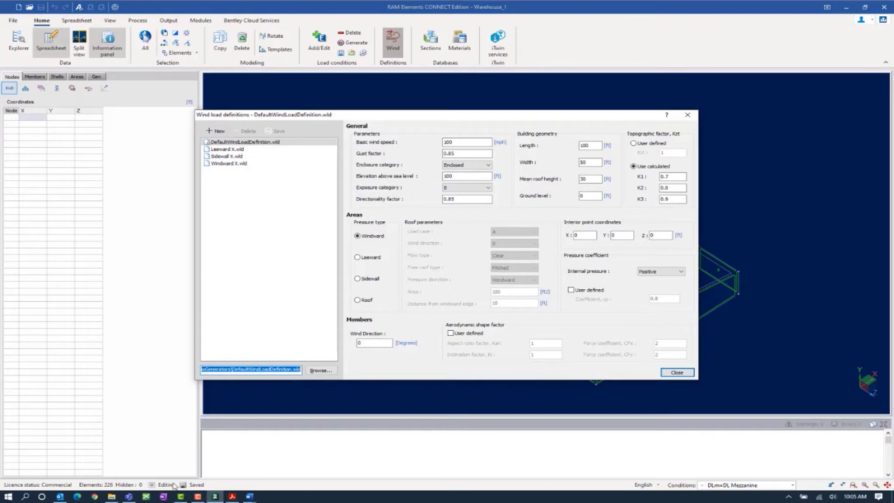
pyautogui.click(231, 496)
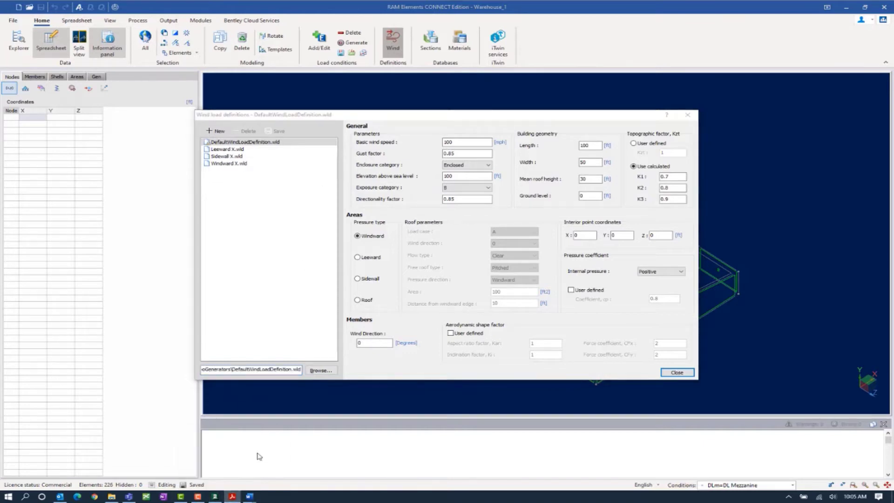
pyautogui.click(458, 140)
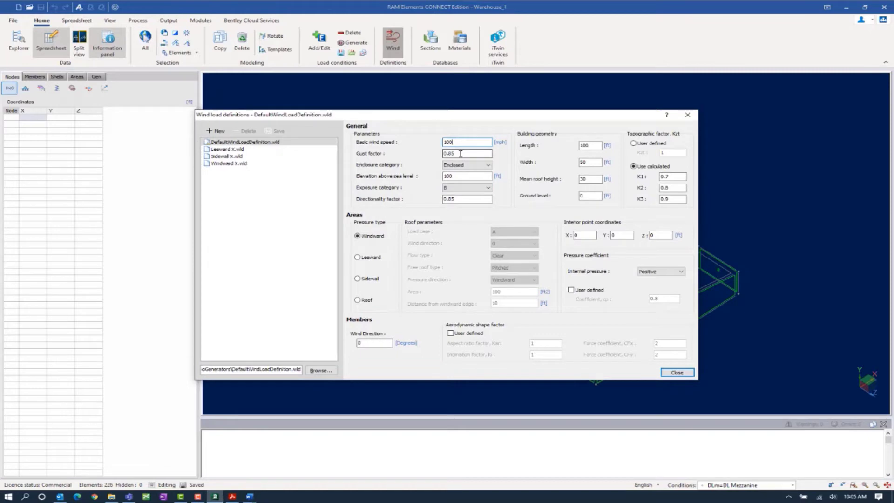
pyautogui.click(460, 154)
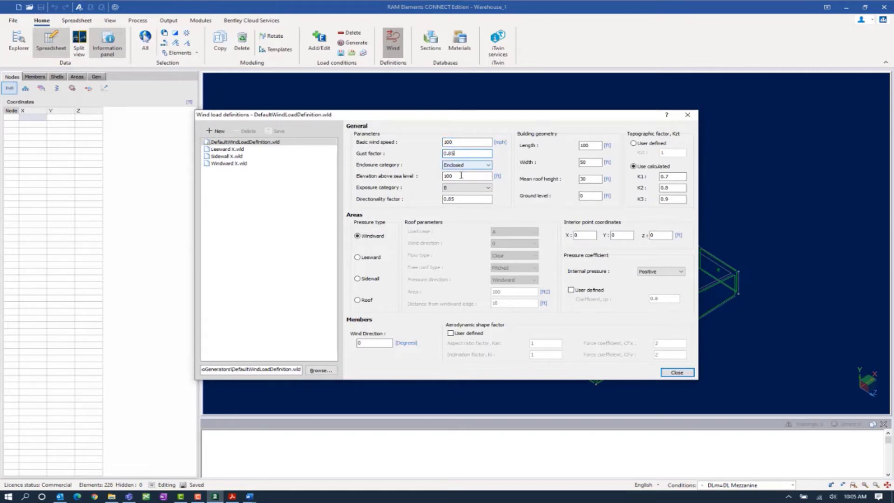
pyautogui.doubleClick(590, 145)
pyautogui.write('168')
pyautogui.doubleClick(590, 163)
pyautogui.write('99')
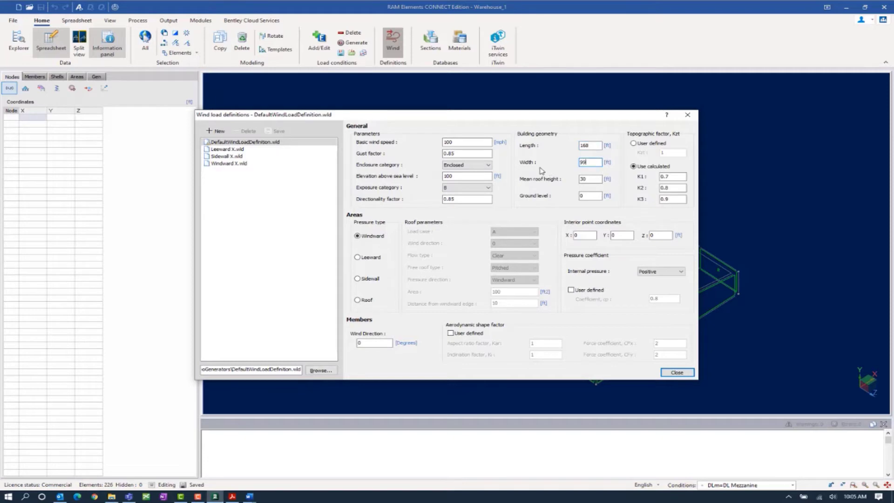
# Set the mean roof height to 22 ft and ground level to 0 ft, and use a user-defined topographic factor Kzt of 1
pyautogui.doubleClick(596, 179)
pyautogui.write('22')
pyautogui.doubleClick(588, 195)
pyautogui.write('0')
pyautogui.click(633, 143)
pyautogui.click(668, 152)
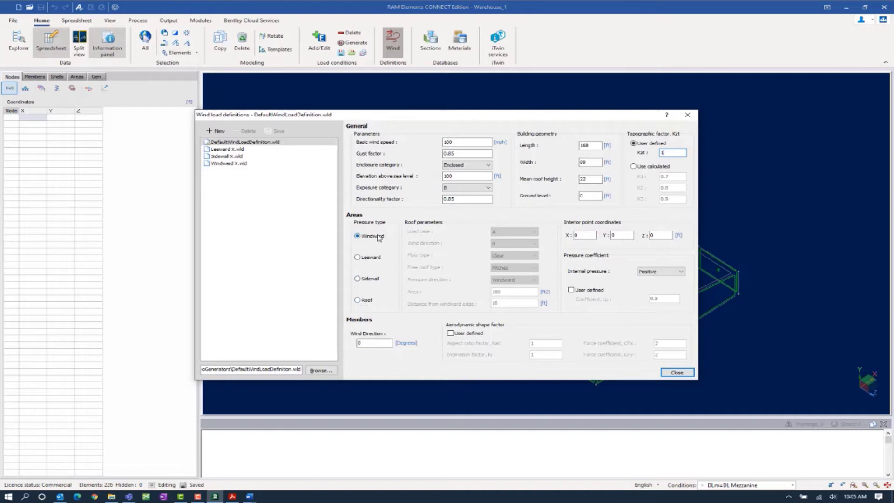
# Set the interior point coordinates to X 84, Y 11, Z 50 ft with positive internal pressure
pyautogui.doubleClick(576, 235)
pyautogui.write('84')
pyautogui.click(621, 237)
pyautogui.write('11')
pyautogui.click(658, 235)
pyautogui.write('50')
pyautogui.click(655, 272)
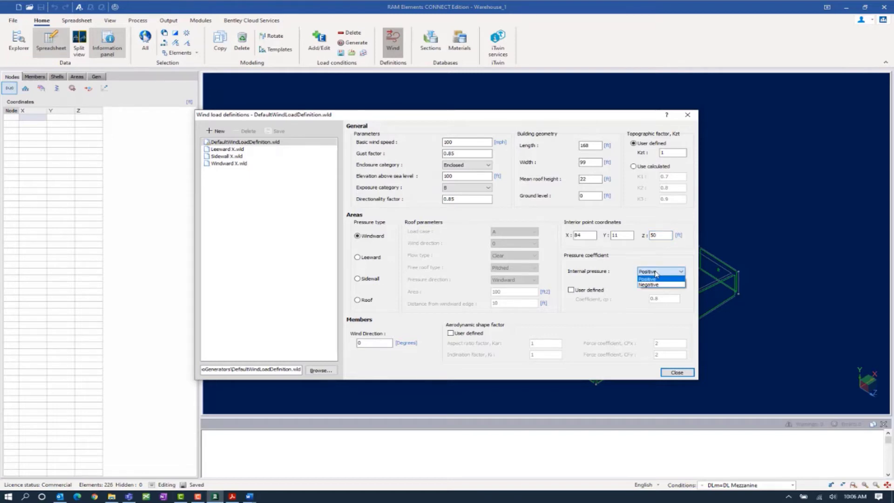
pyautogui.click(652, 279)
# Create a new wind load definition named Windward Z from the current windward settings
pyautogui.click(213, 132)
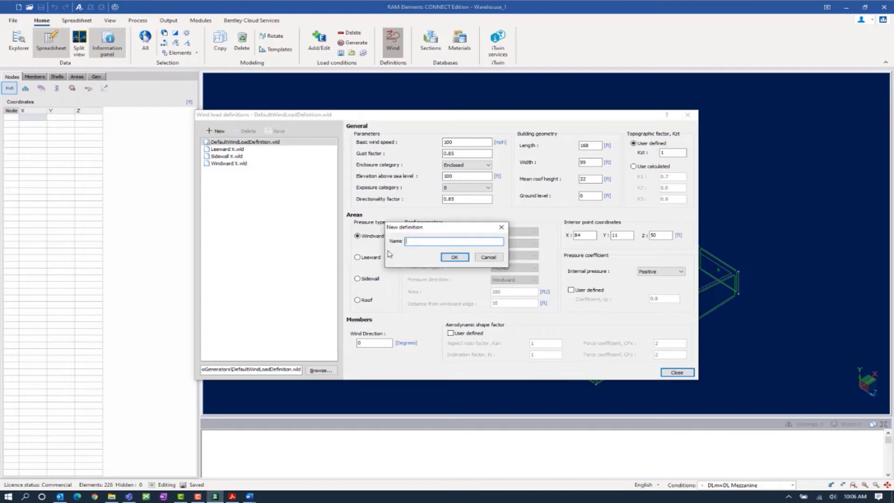
pyautogui.write('Windward ')
pyautogui.write('2')
pyautogui.click(448, 259)
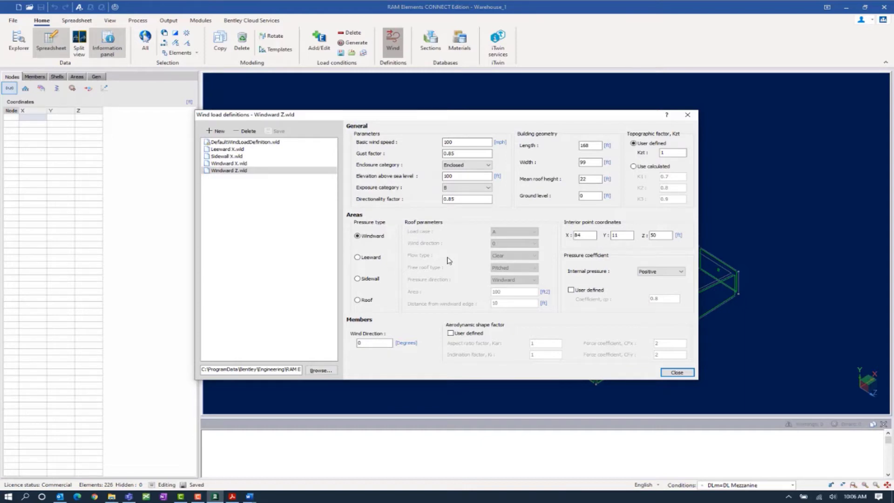
# Change the pressure type to Leeward and create a new definition named Leeward Z
pyautogui.click(374, 259)
pyautogui.click(216, 130)
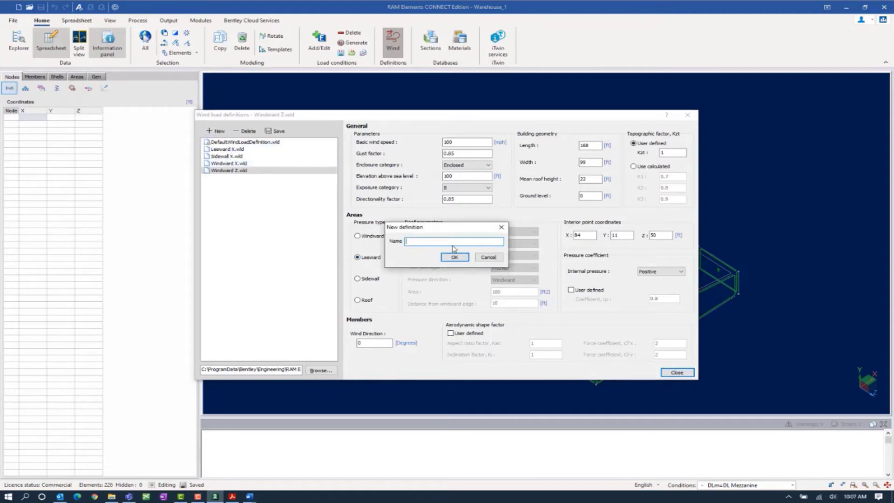
pyautogui.write('Leeward Z')
pyautogui.click(454, 257)
# Change the pressure type to Sidewall, create a new definition named Sidewall Z, and close the wind load definitions
pyautogui.click(371, 279)
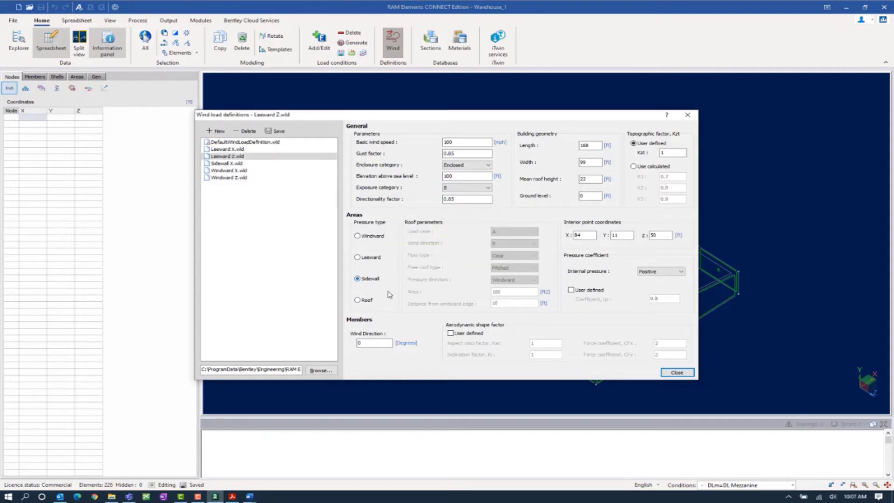
pyautogui.click(215, 131)
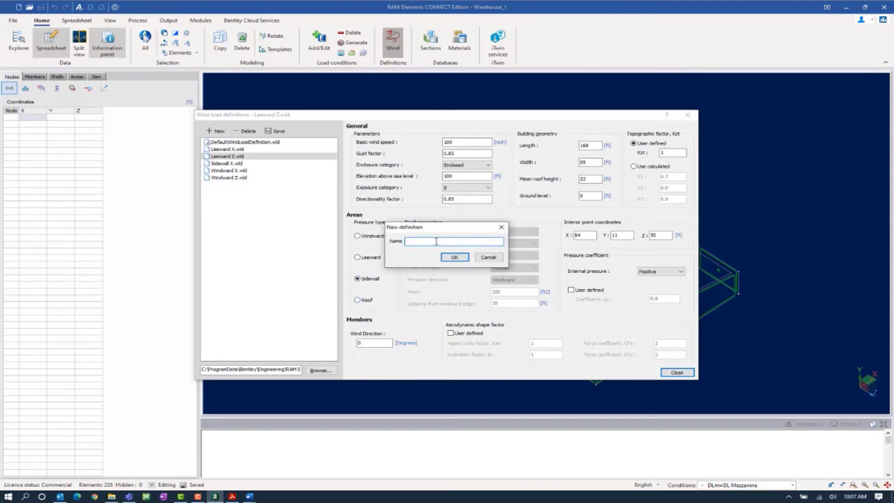
pyautogui.write('Sidewall Z')
pyautogui.click(453, 257)
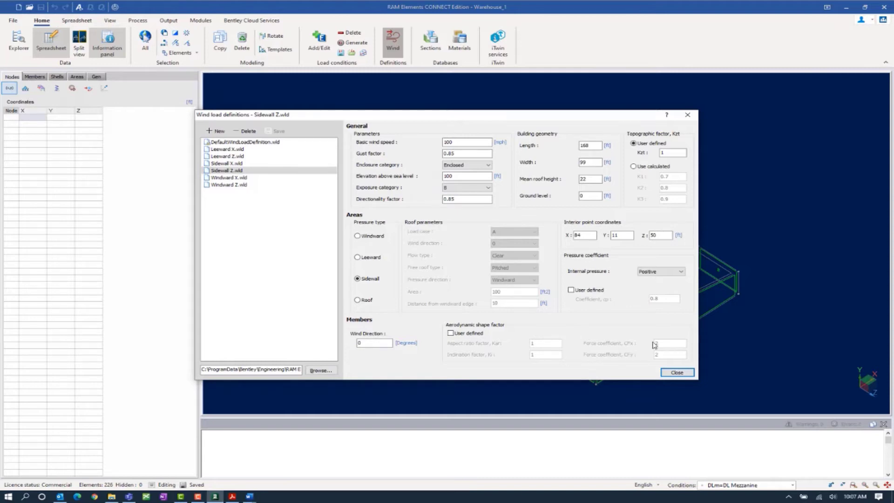
pyautogui.click(671, 374)
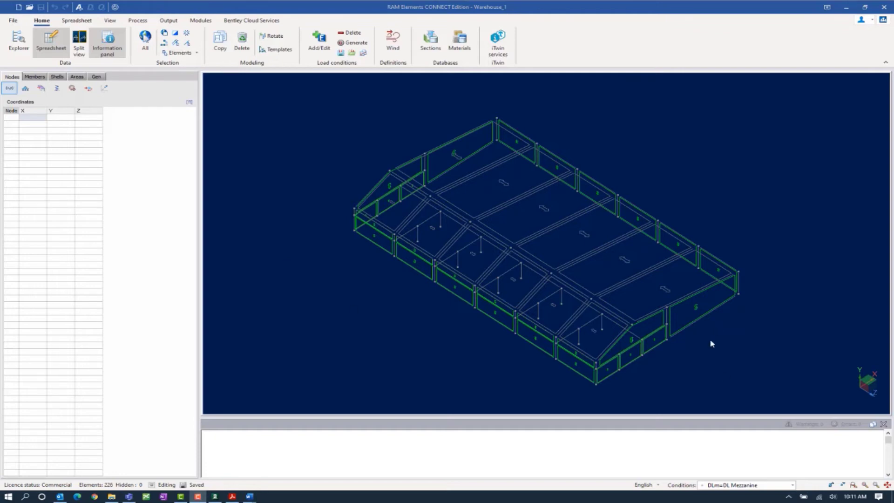
# Make WLZ1, Wind Load +Z with Positive Internal Pressure, Case A, the active load condition
pyautogui.click(791, 485)
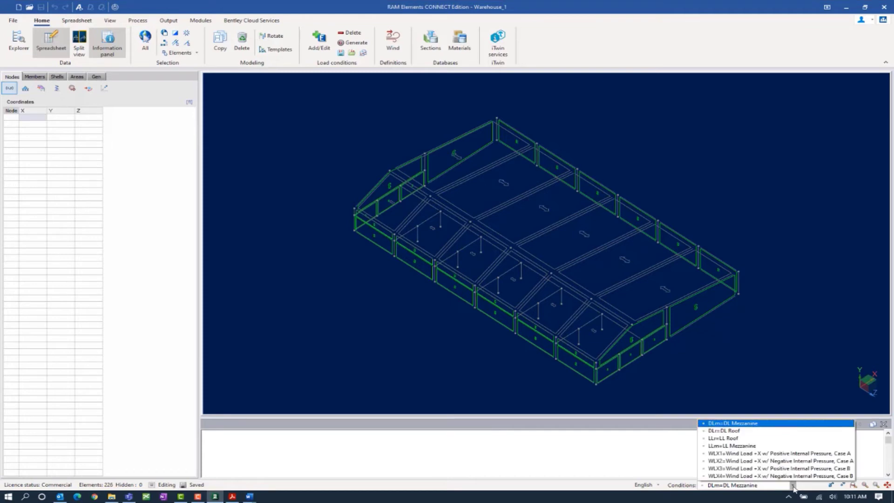
pyautogui.scroll(-1, 788, 460)
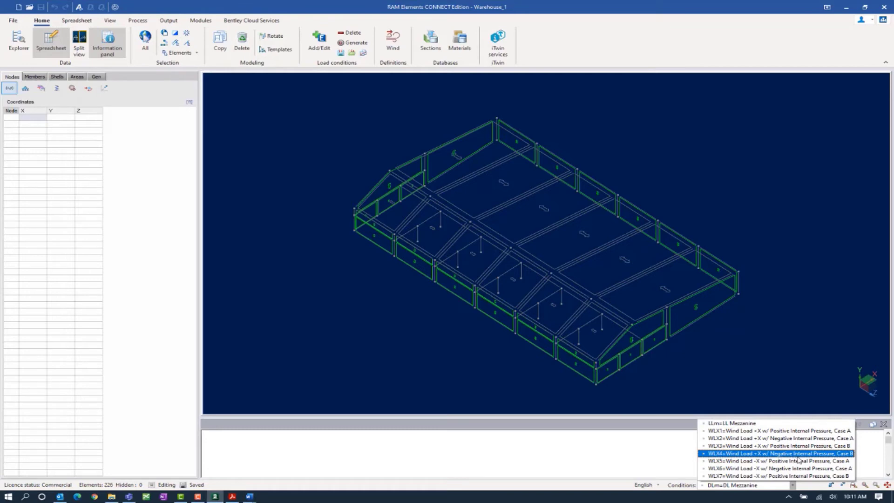
pyautogui.scroll(-2, 774, 460)
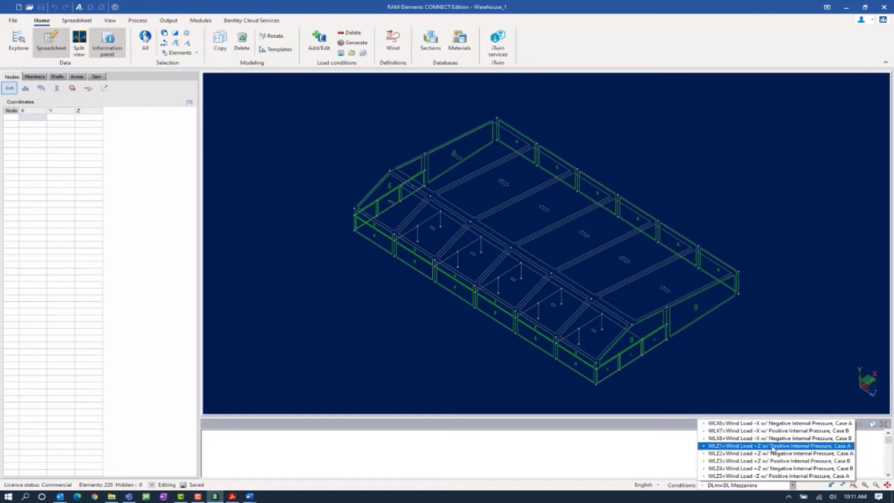
pyautogui.click(773, 446)
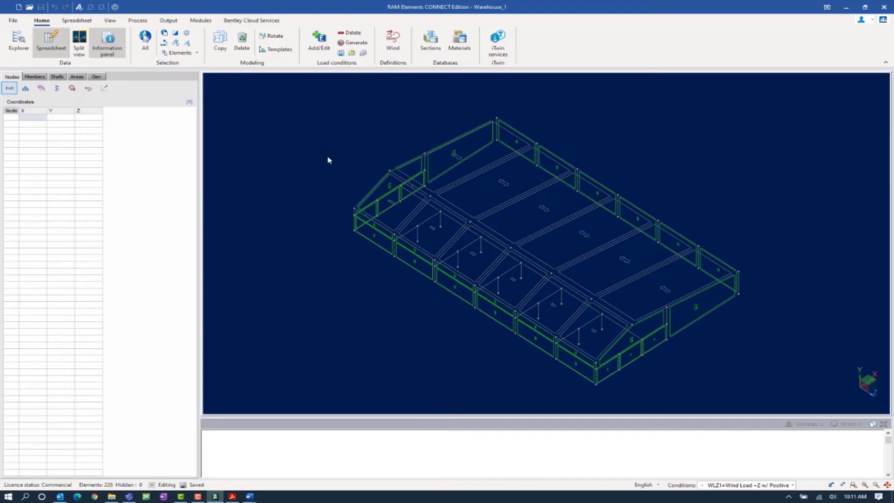
# Select all end-wall areas that share the Sidewall 2 description, starting from one area near the gable corner
pyautogui.scroll(5, 355, 192)
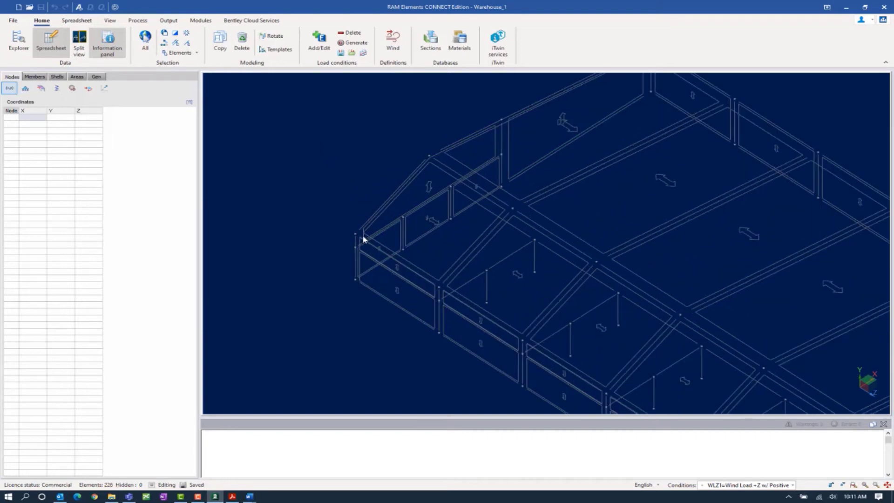
pyautogui.click(364, 238)
pyautogui.click(888, 485)
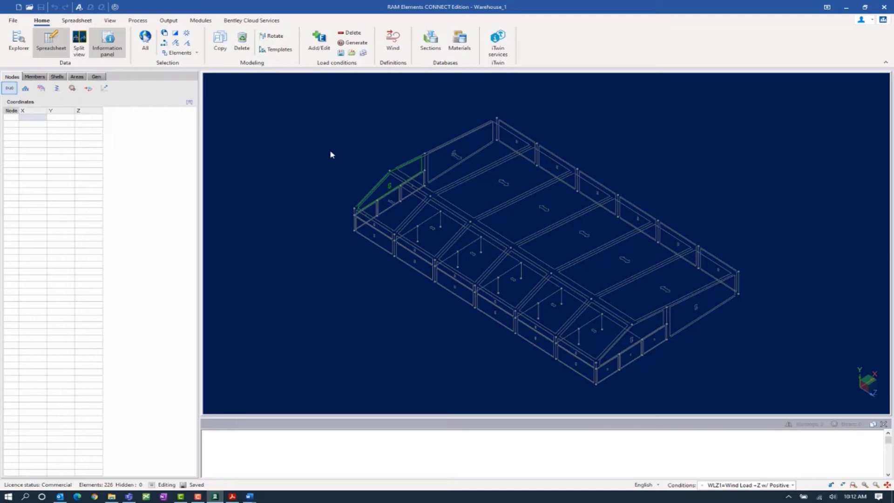
pyautogui.click(165, 43)
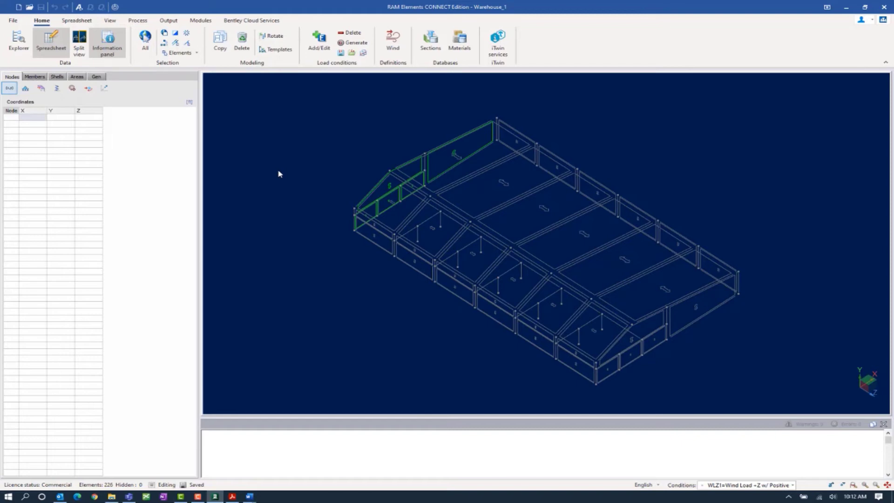
# Assign the Windward Z wind pressure to the selected areas' surface loads, previewing its calculation report first
pyautogui.click(77, 77)
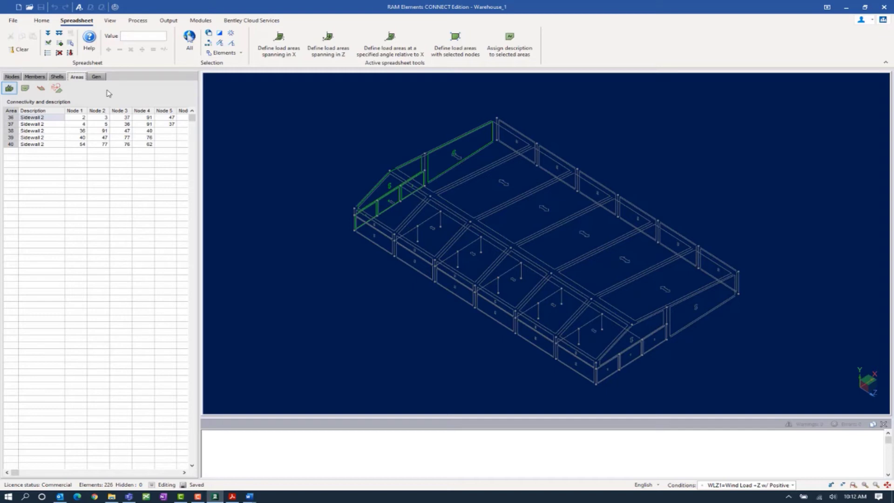
pyautogui.click(40, 89)
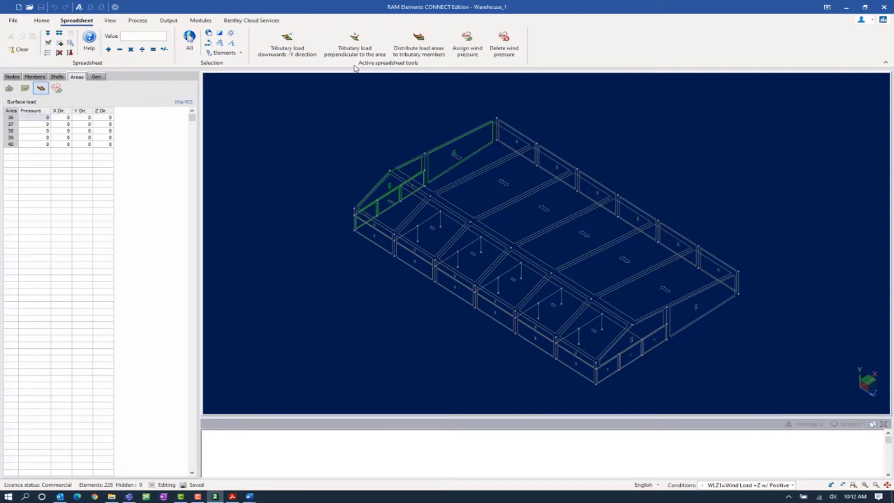
pyautogui.click(462, 58)
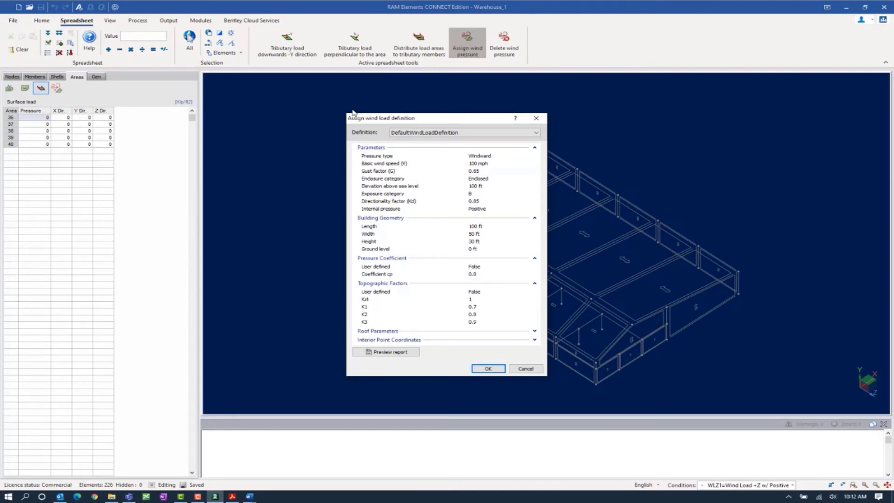
pyautogui.click(402, 133)
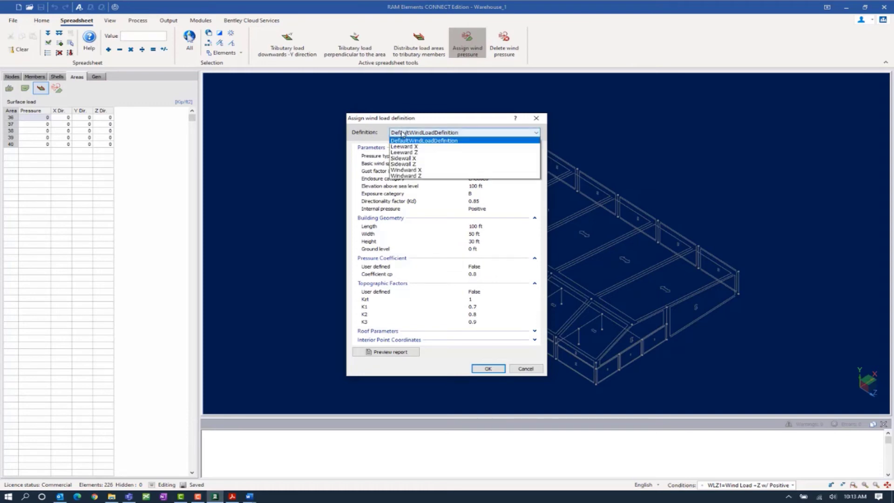
pyautogui.click(406, 176)
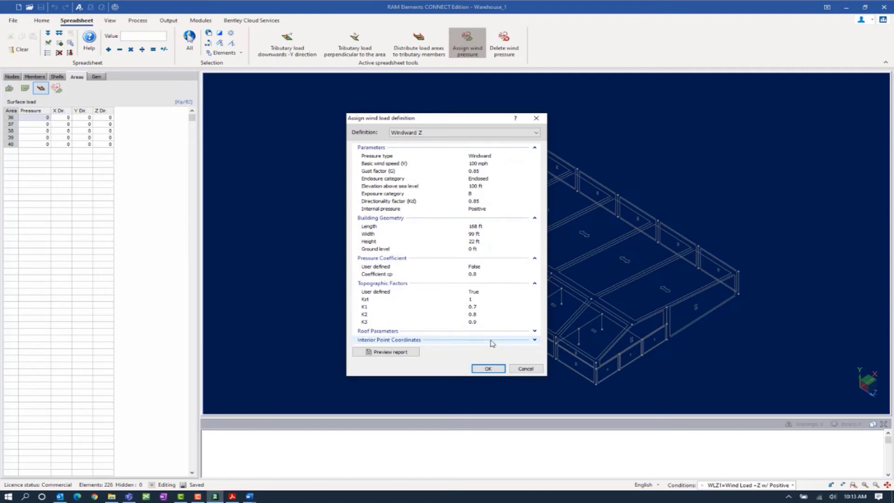
pyautogui.click(404, 353)
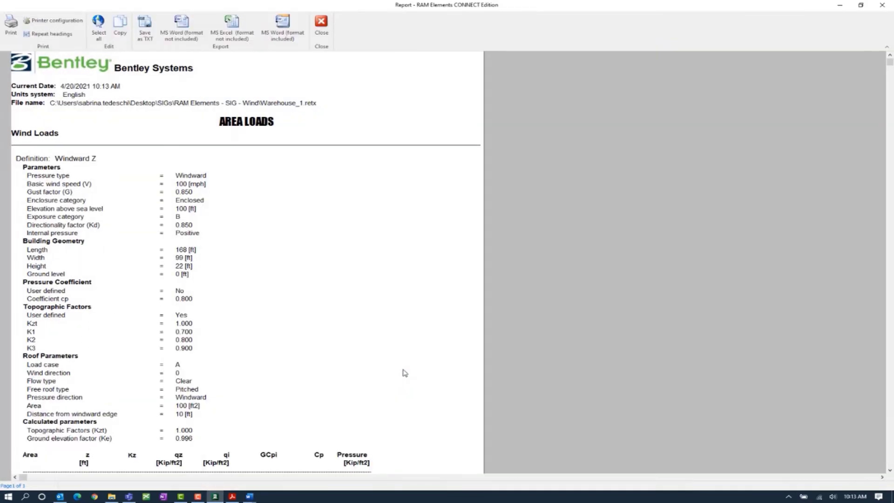
pyautogui.scroll(-2, 409, 359)
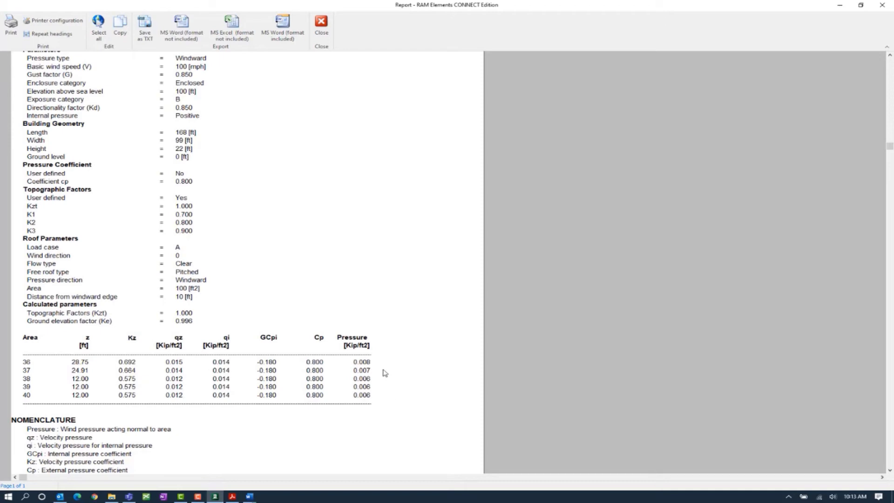
pyautogui.click(330, 35)
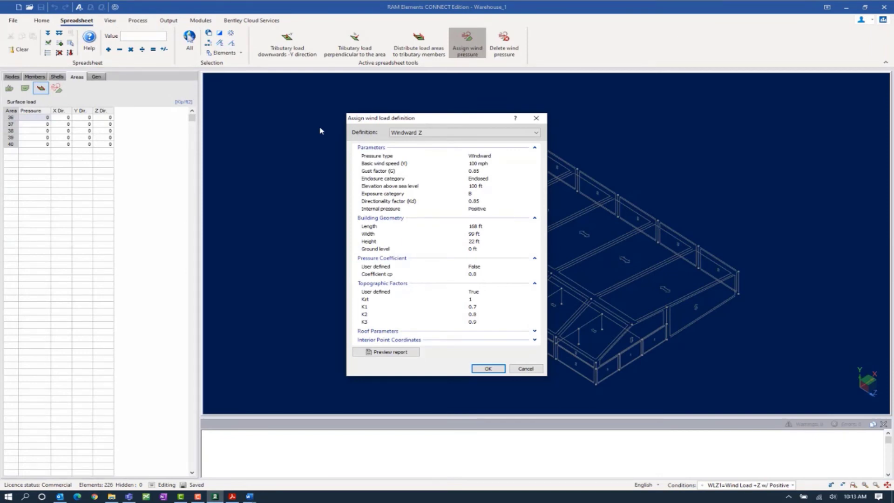
pyautogui.click(486, 368)
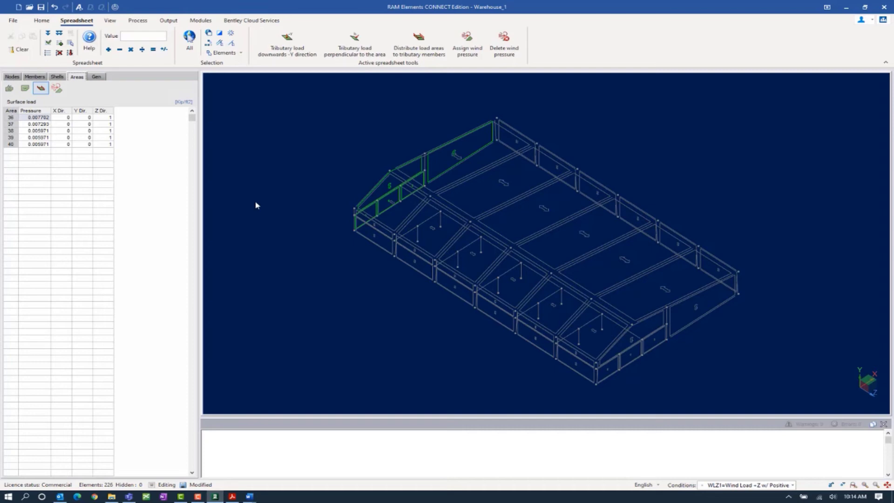
# Distribute the assigned area loads to the tributary members and select the whole model to display them
pyautogui.click(437, 53)
pyautogui.moveTo(291, 88); pyautogui.dragTo(760, 410)
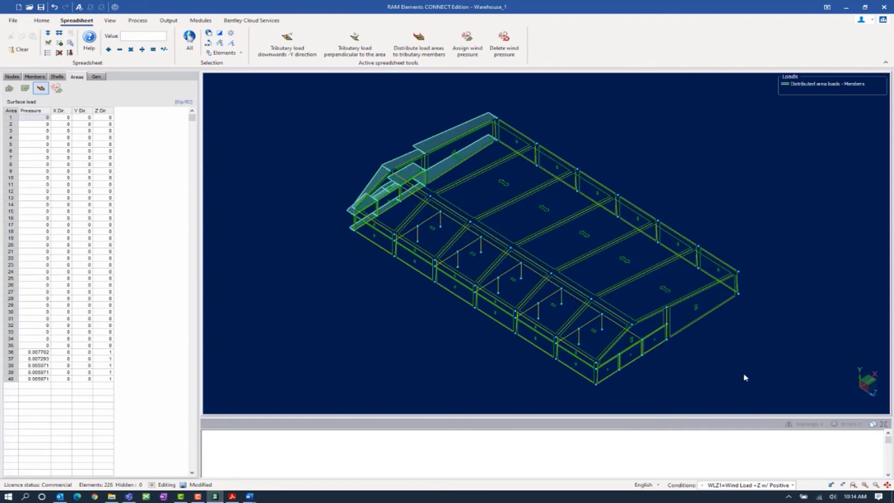
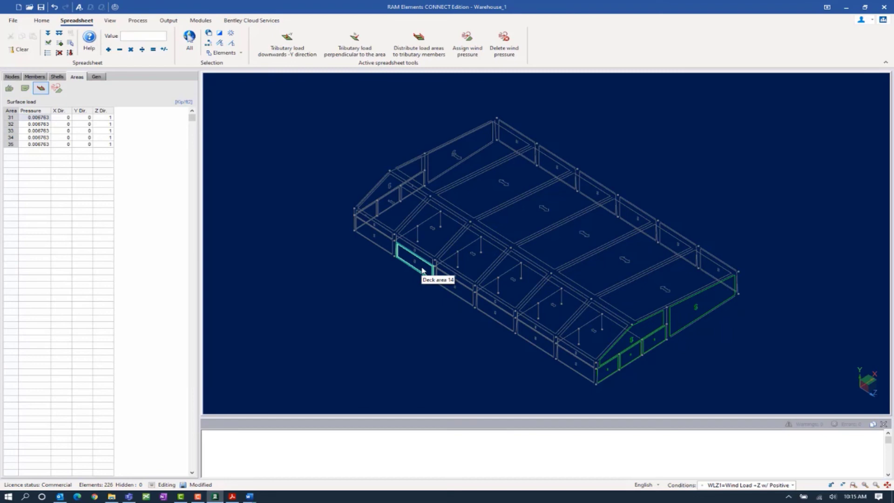
# Select all areas of the near long side wall sharing deck area 14's description and assign them the Sidewall Z wind pressure
pyautogui.click(422, 270)
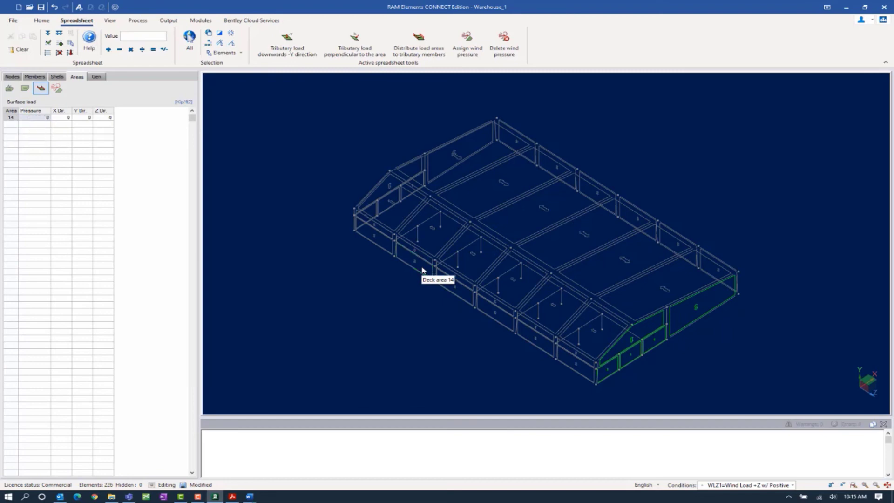
pyautogui.click(208, 43)
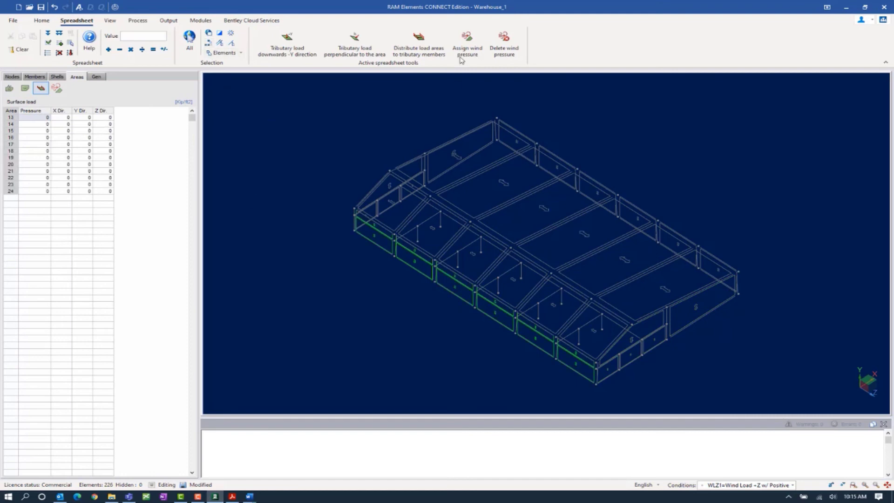
pyautogui.click(467, 44)
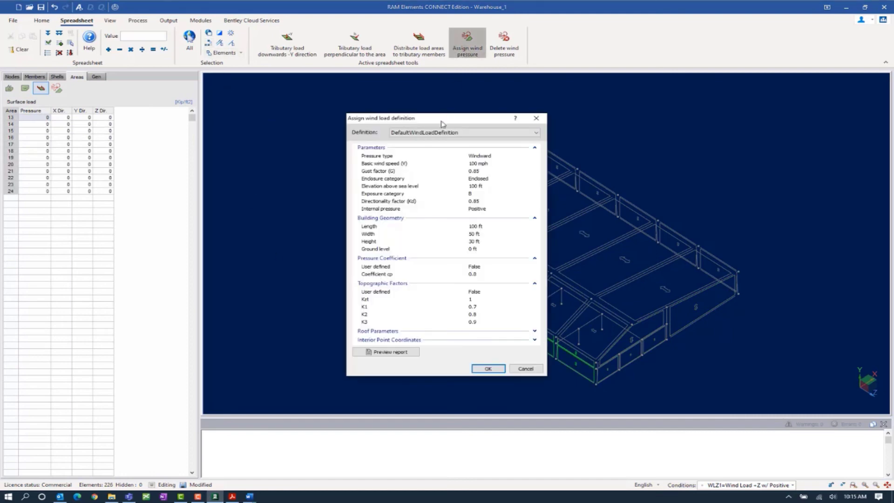
pyautogui.click(427, 132)
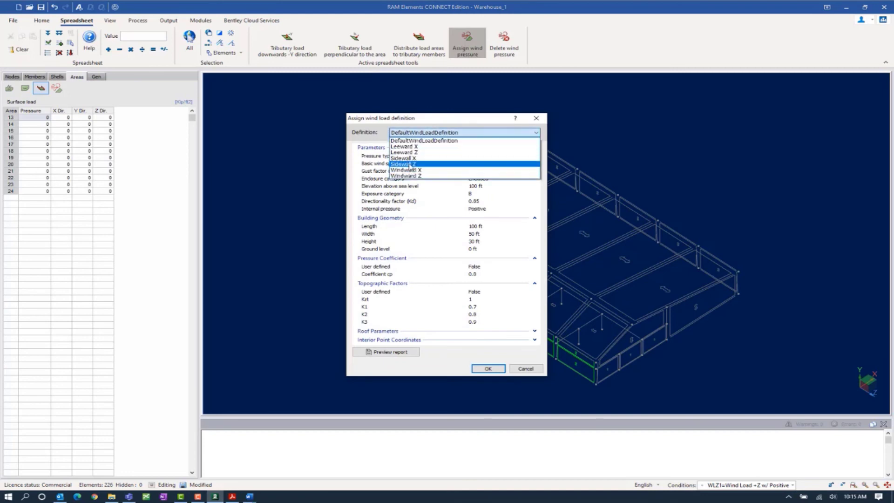
pyautogui.click(410, 164)
pyautogui.click(488, 368)
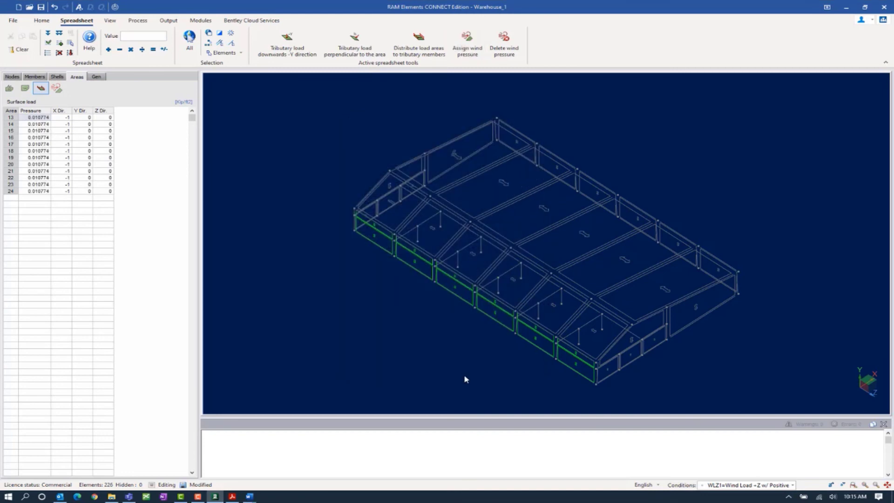
# Select all areas on the far long side wall by their shared description and assign them the Sidewall Z wind pressure
pyautogui.click(520, 140)
pyautogui.click(520, 140)
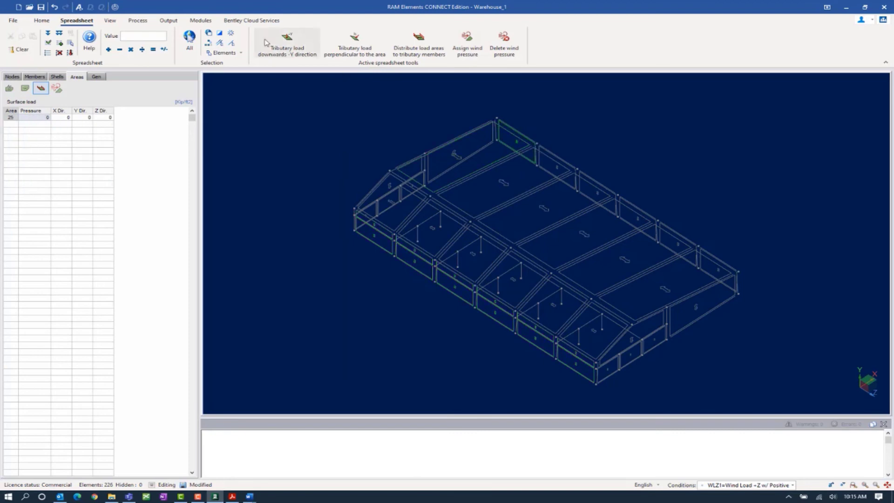
pyautogui.click(208, 43)
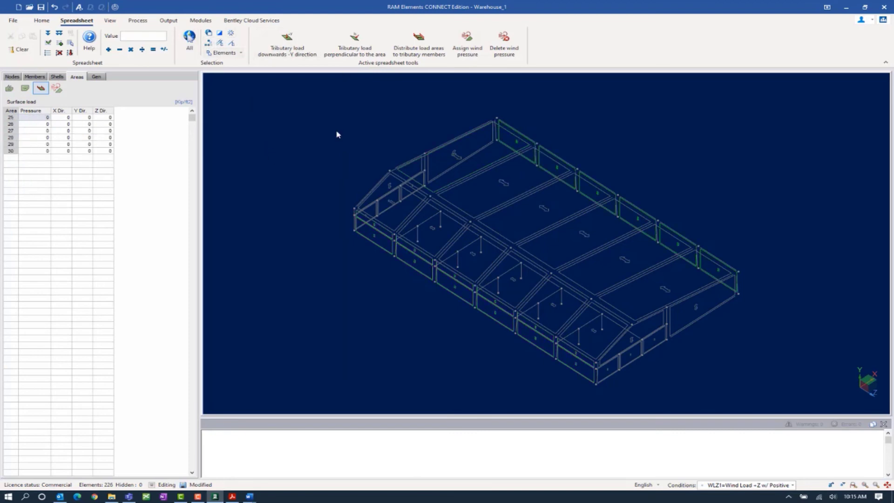
pyautogui.click(466, 51)
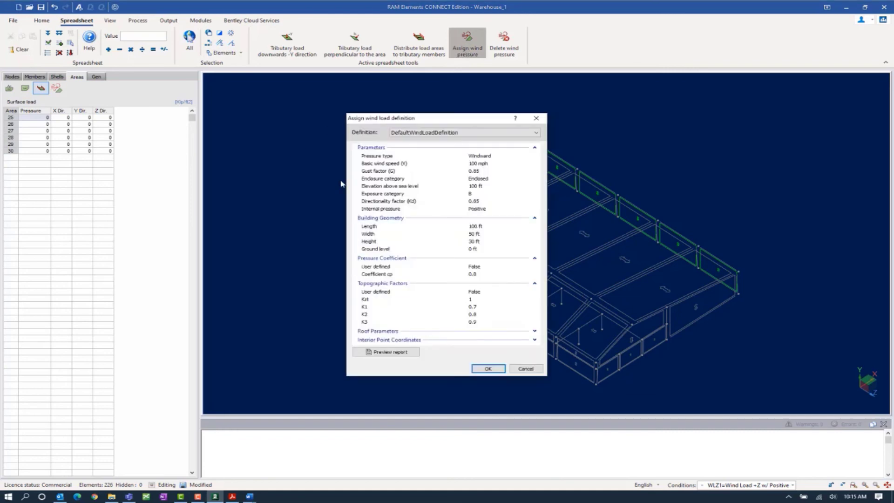
pyautogui.click(413, 132)
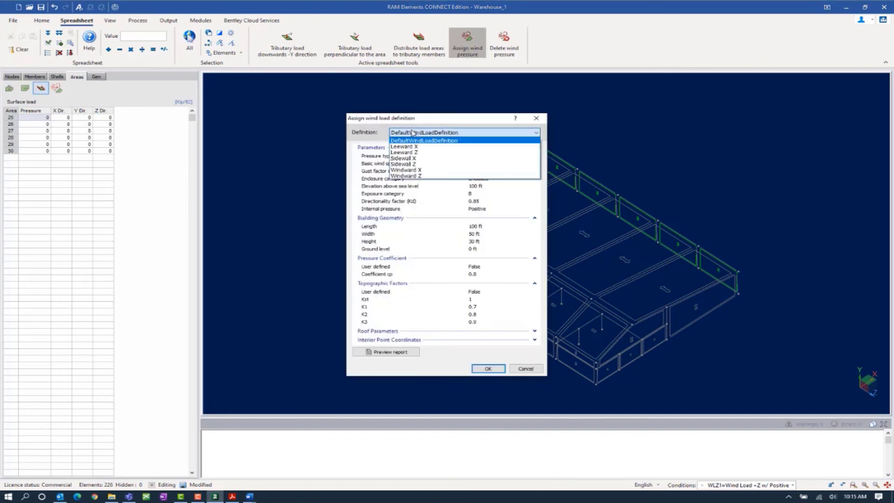
pyautogui.click(398, 164)
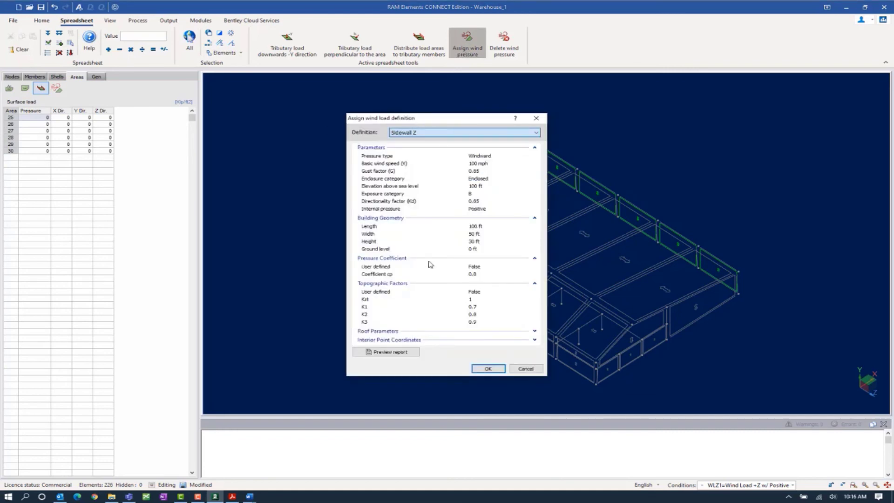
pyautogui.click(485, 369)
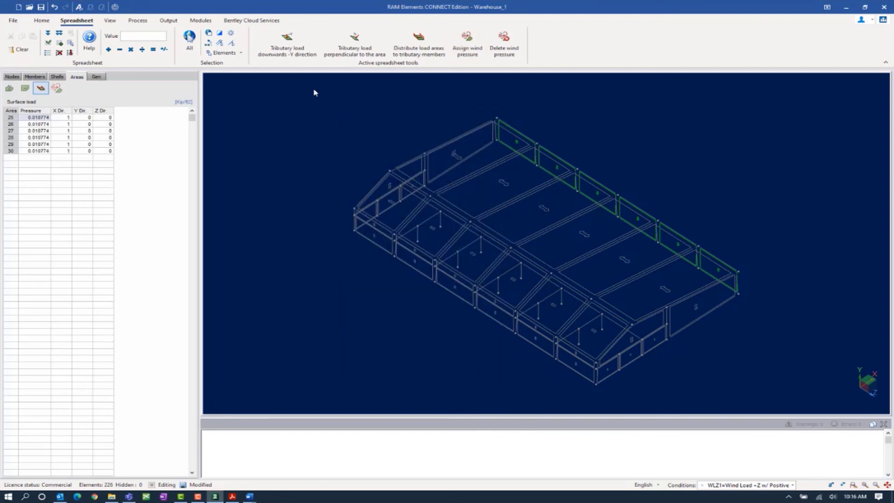
# Select the whole model, distribute the area loads to the tributary members, and open the areas' wind pressure spreadsheet
pyautogui.moveTo(314, 89); pyautogui.dragTo(800, 397)
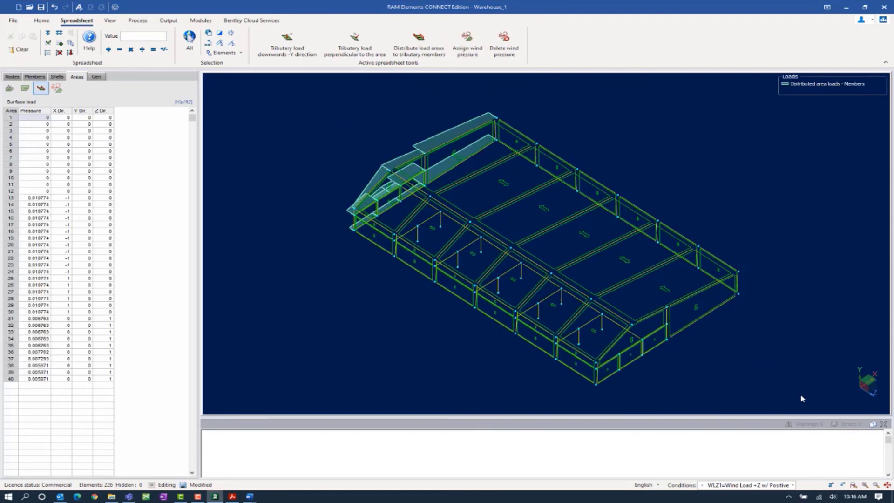
pyautogui.click(419, 54)
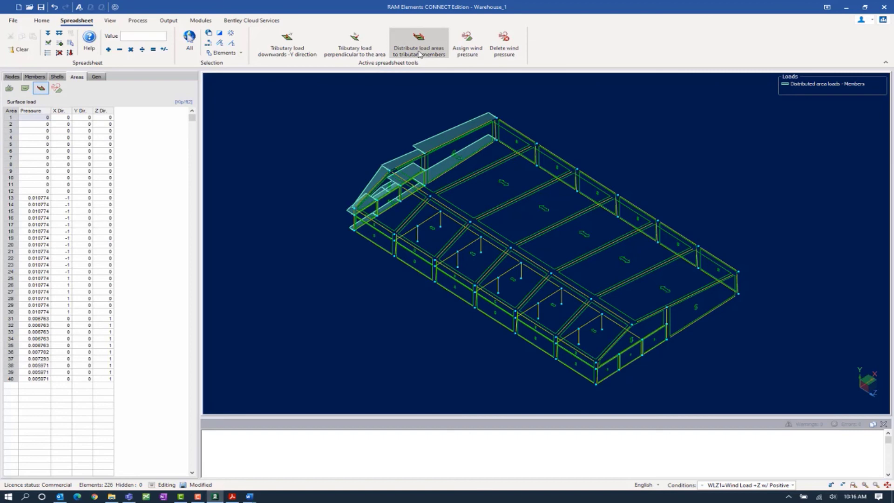
pyautogui.click(419, 54)
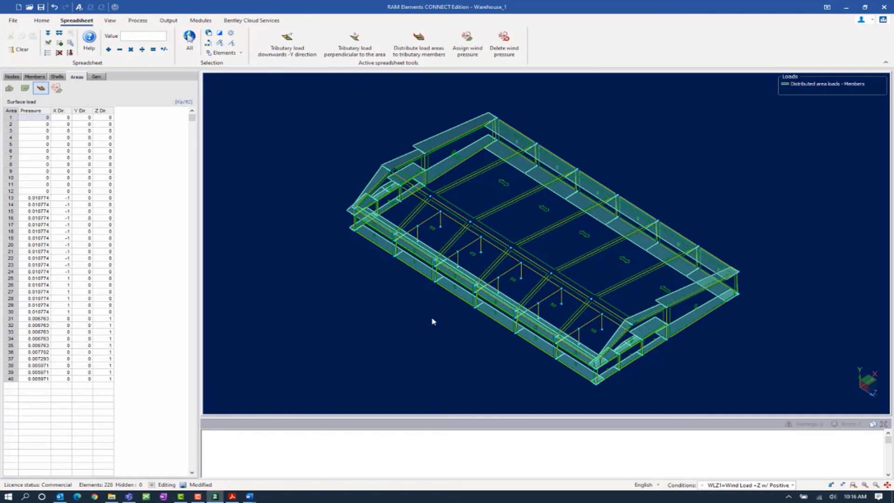
pyautogui.click(58, 89)
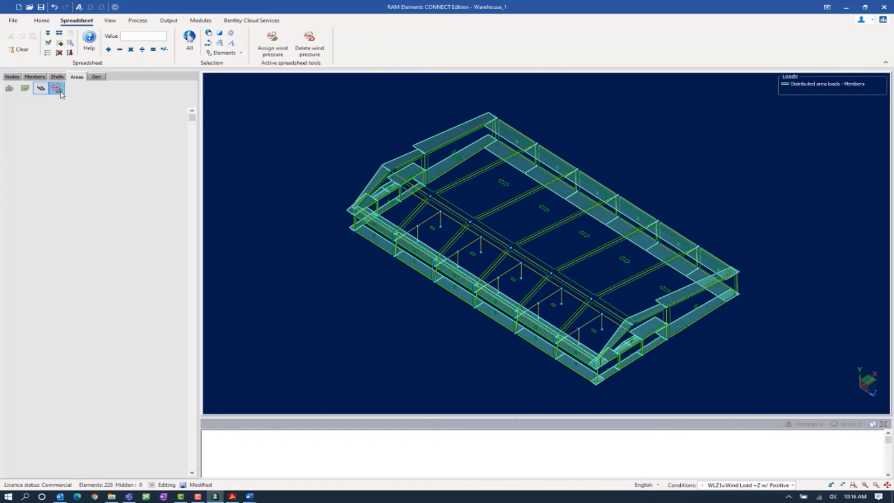